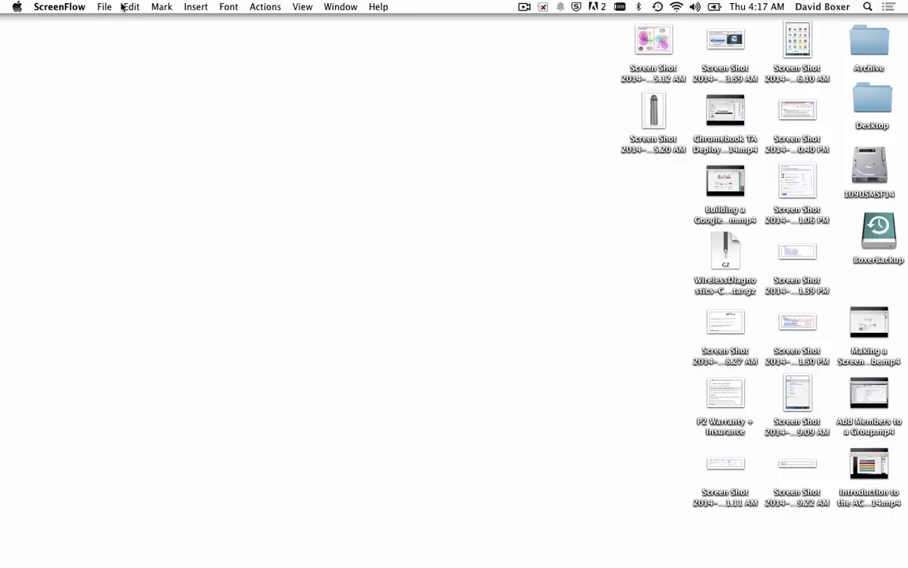
# Open the FileVault settings under Security & Privacy in System Preferences.
pyautogui.click(72, 49)
pyautogui.click(12, 7)
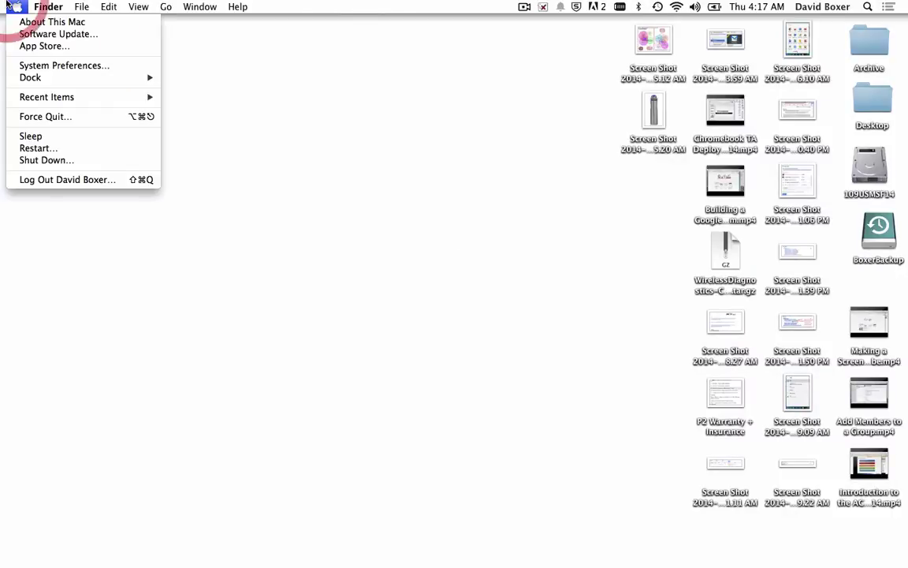
pyautogui.click(61, 65)
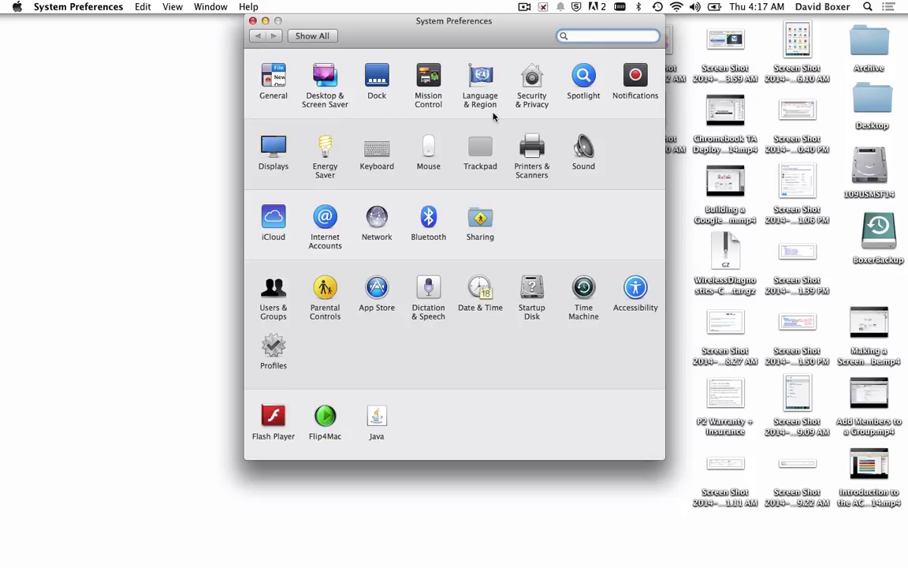
pyautogui.click(529, 89)
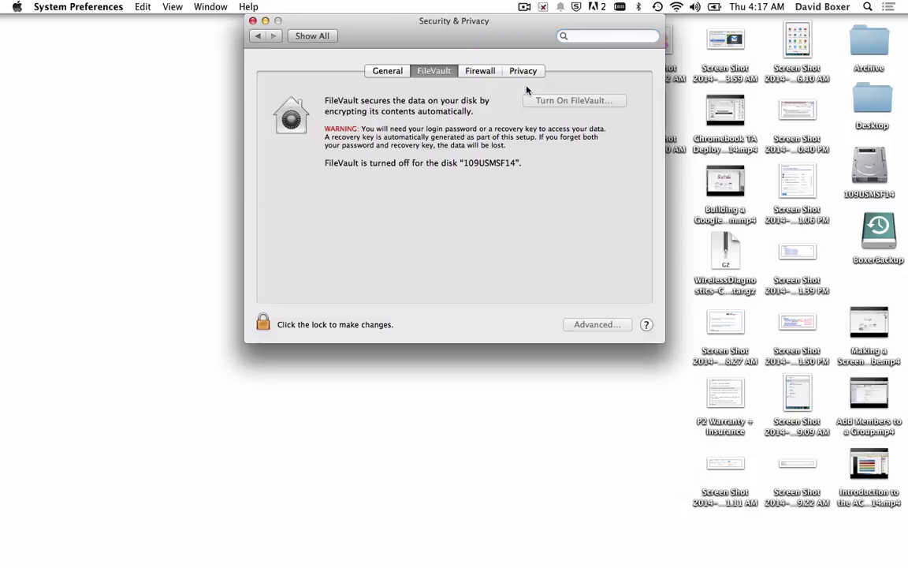
pyautogui.click(427, 74)
# Unlock the Security & Privacy settings for changes with the administrator name admin and the administrator password.
pyautogui.click(315, 325)
pyautogui.write('adm')
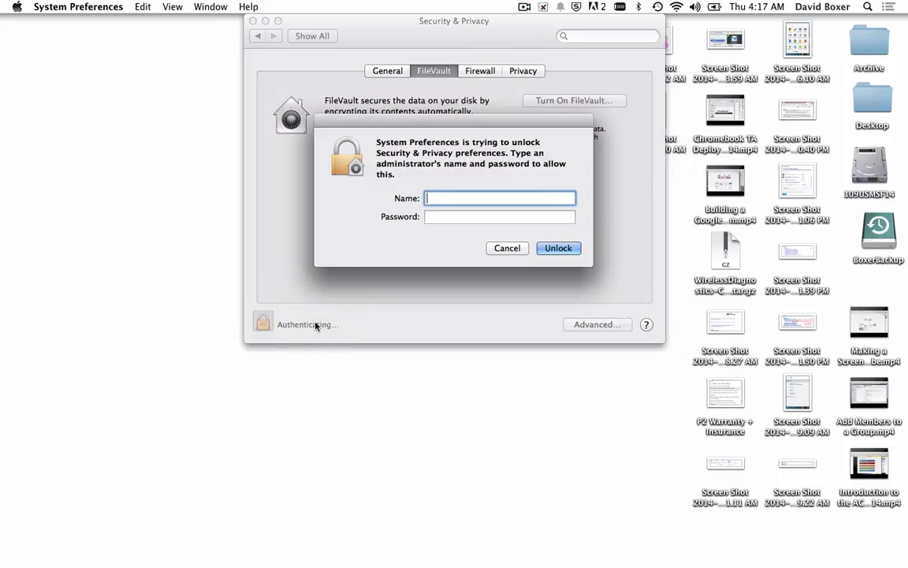
pyautogui.write('in')
pyautogui.press('Tab')
pyautogui.write('••••')
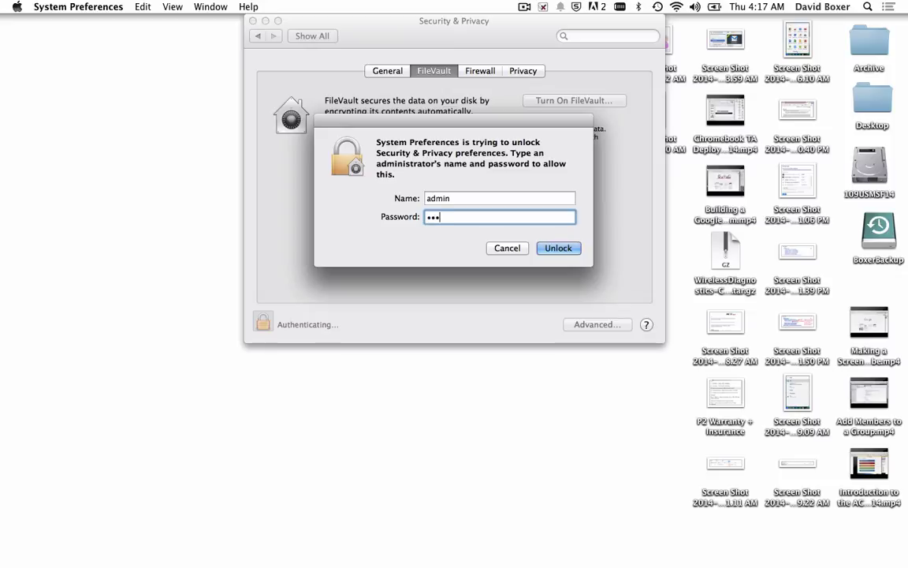
pyautogui.write('••••')
pyautogui.press('Return')
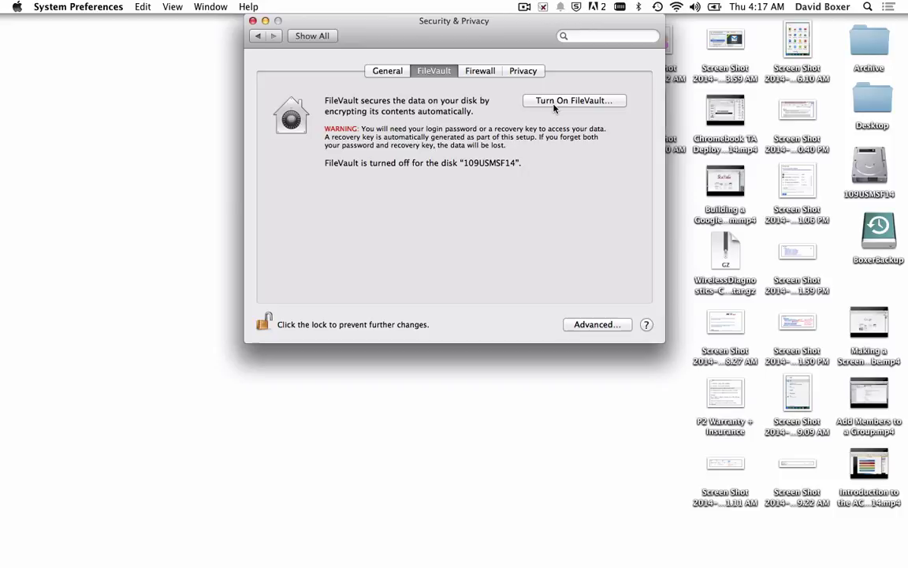
# Start turning on FileVault and enable the Administrator account to unlock the disk by entering its account password.
pyautogui.click(554, 104)
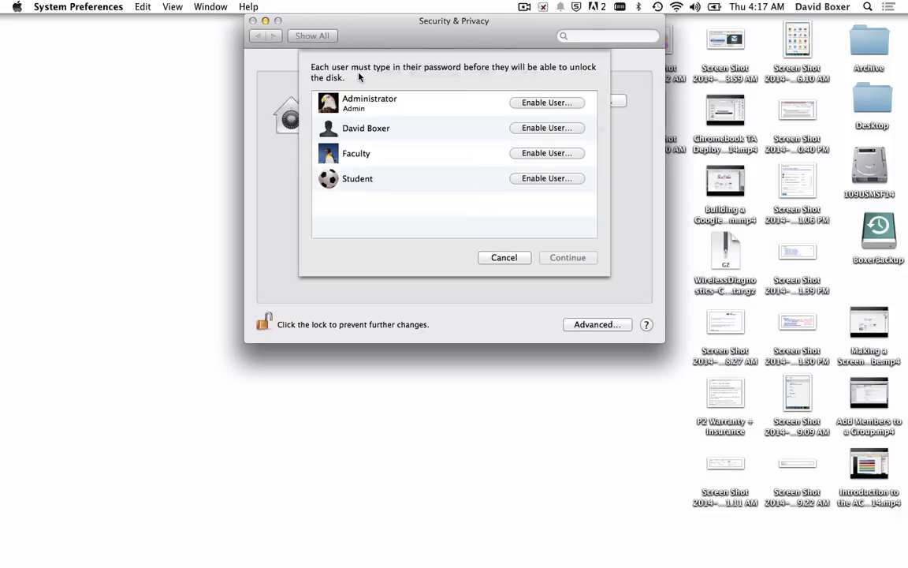
pyautogui.click(537, 107)
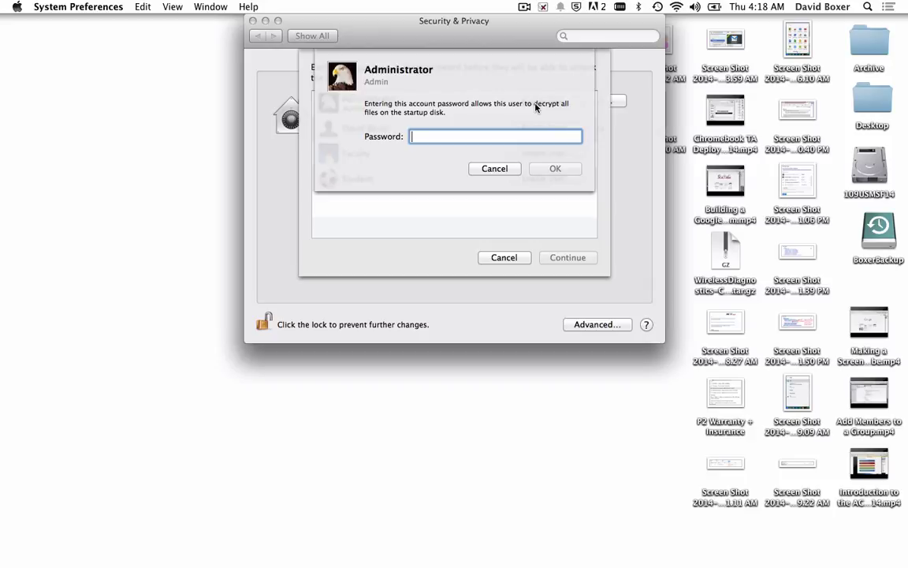
pyautogui.write('•••••••')
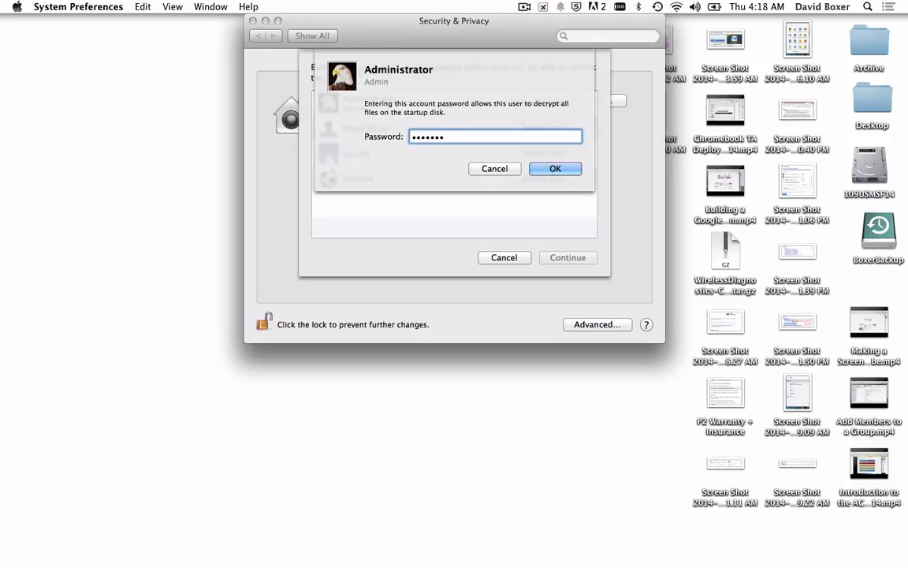
pyautogui.press('Return')
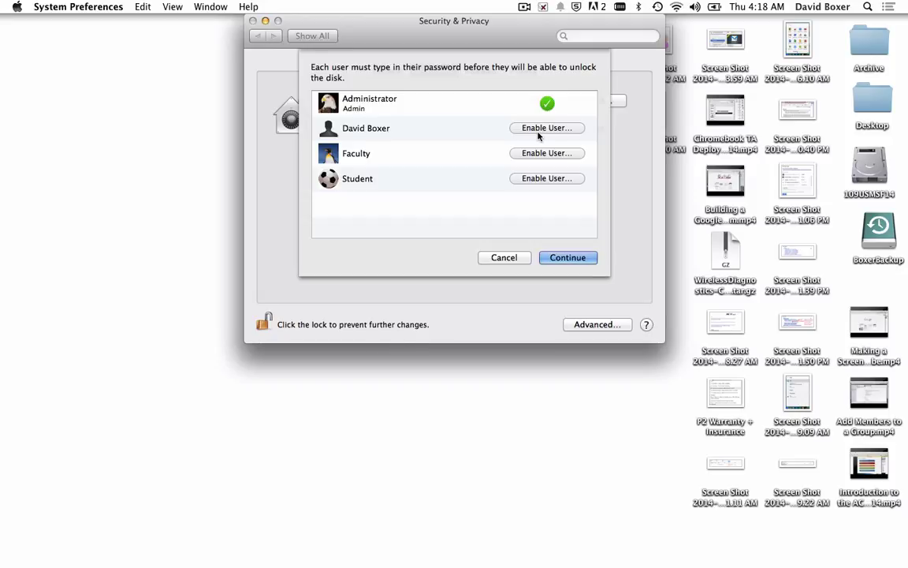
# Enable the managed user's account to unlock the disk with its account password, and continue to the recovery key.
pyautogui.click(539, 130)
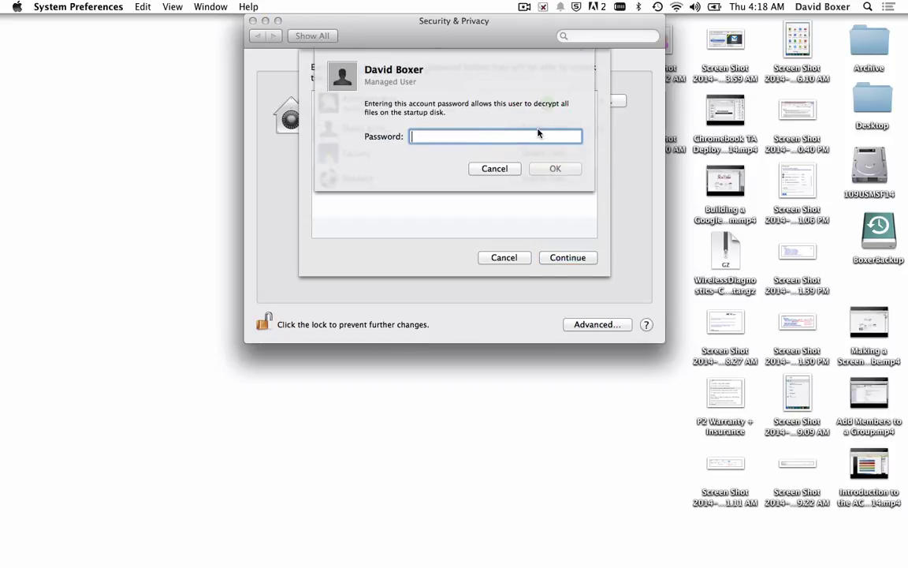
pyautogui.write('********')
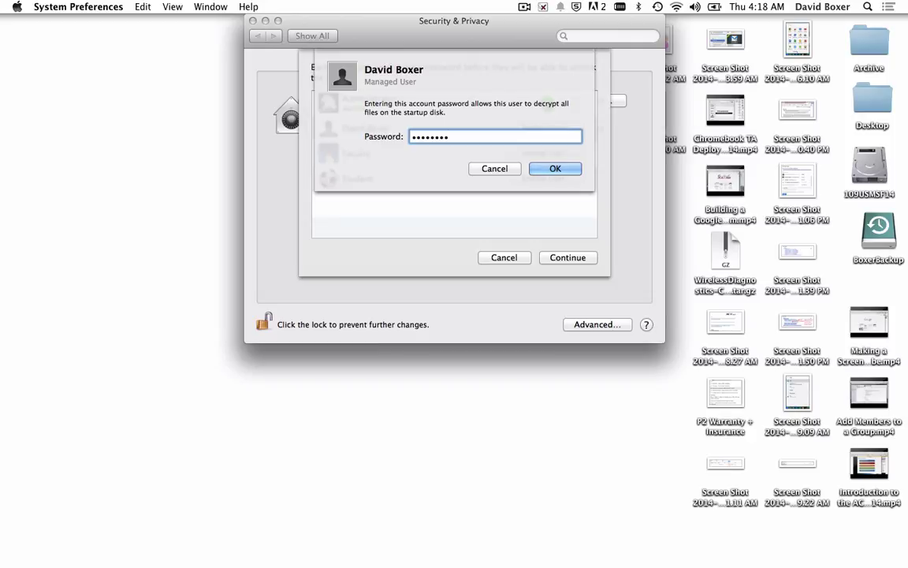
pyautogui.press('Return')
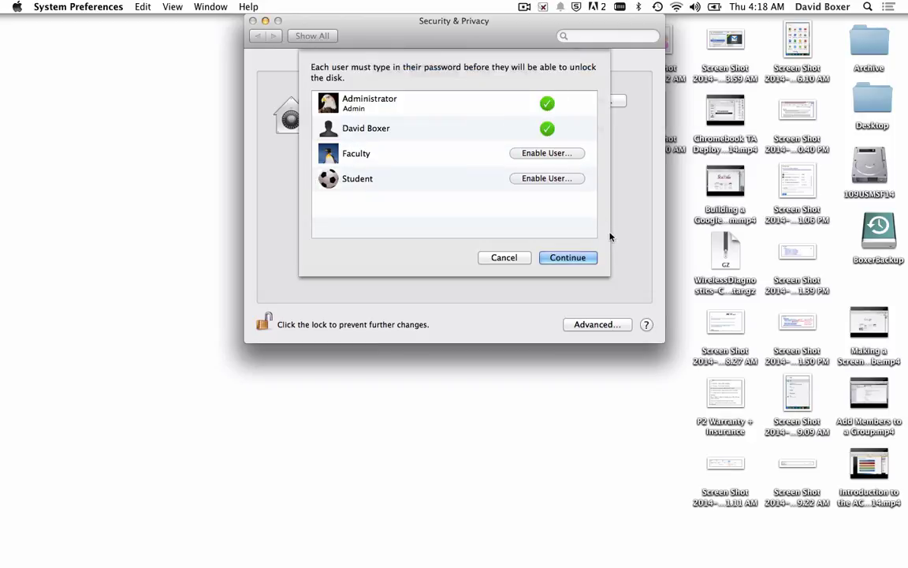
pyautogui.click(568, 259)
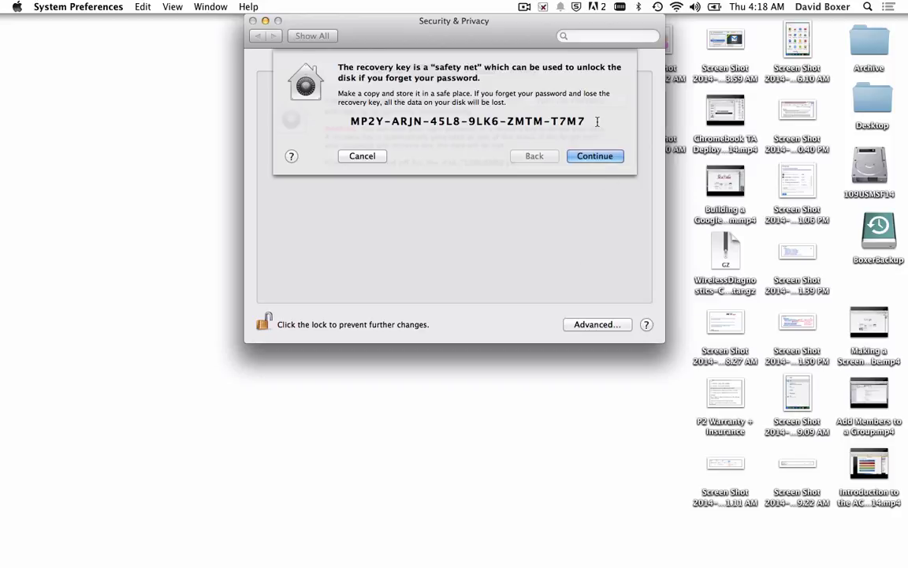
pyautogui.moveTo(586, 121); pyautogui.dragTo(331, 120)
pyautogui.click(367, 120)
pyautogui.click(524, 7)
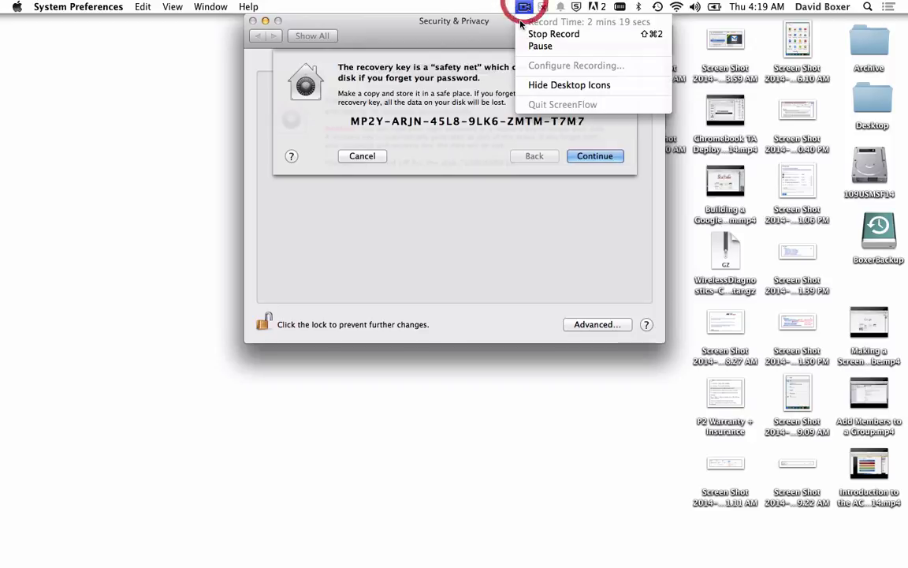
pyautogui.click(539, 46)
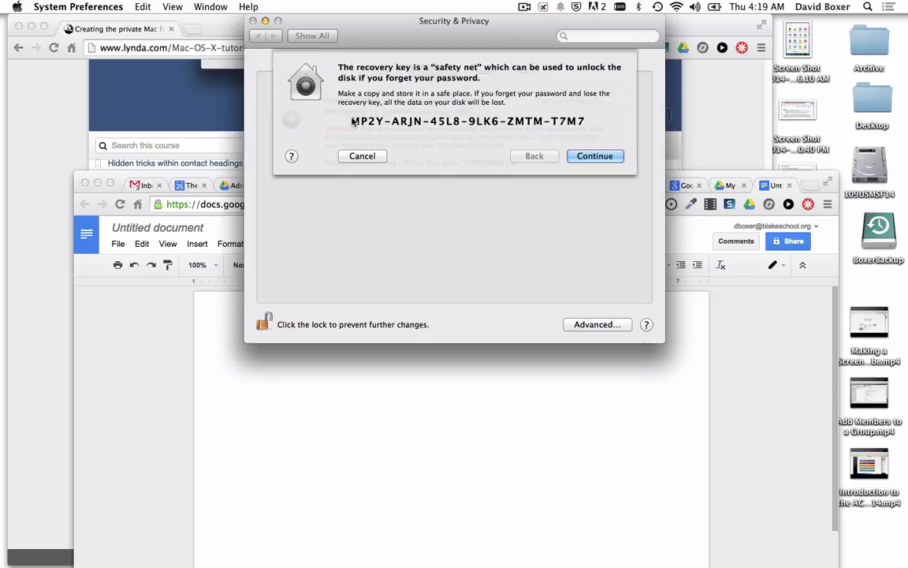
# Copy the full FileVault recovery key and switch to the blank Google Docs document in Chrome.
pyautogui.moveTo(348, 119); pyautogui.dragTo(584, 115)
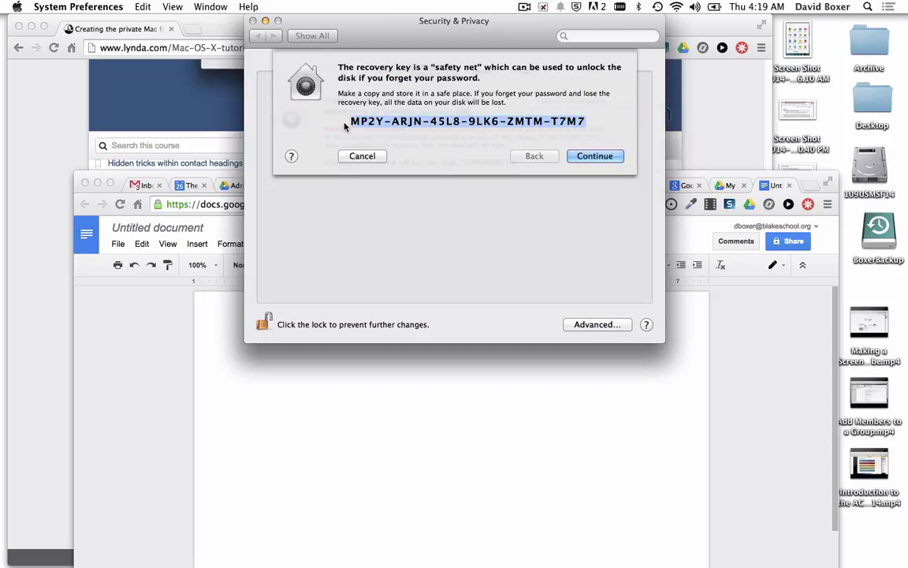
pyautogui.click(140, 6)
pyautogui.click(166, 67)
pyautogui.click(233, 358)
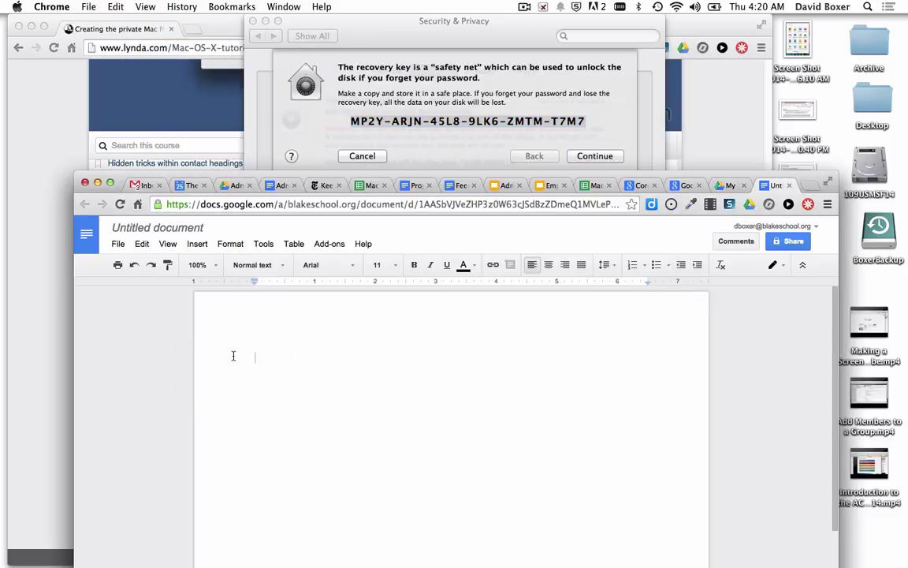
# Write the heading "FileVault 2 Recovery Key" in the document and paste the recovery key below it after a blank line.
pyautogui.write('FileVault 2 ')
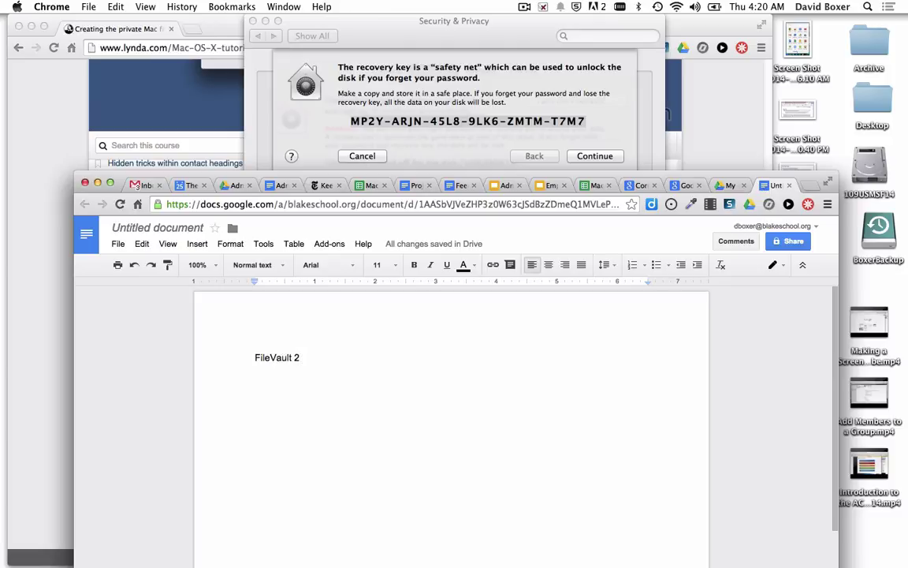
pyautogui.write('Recover')
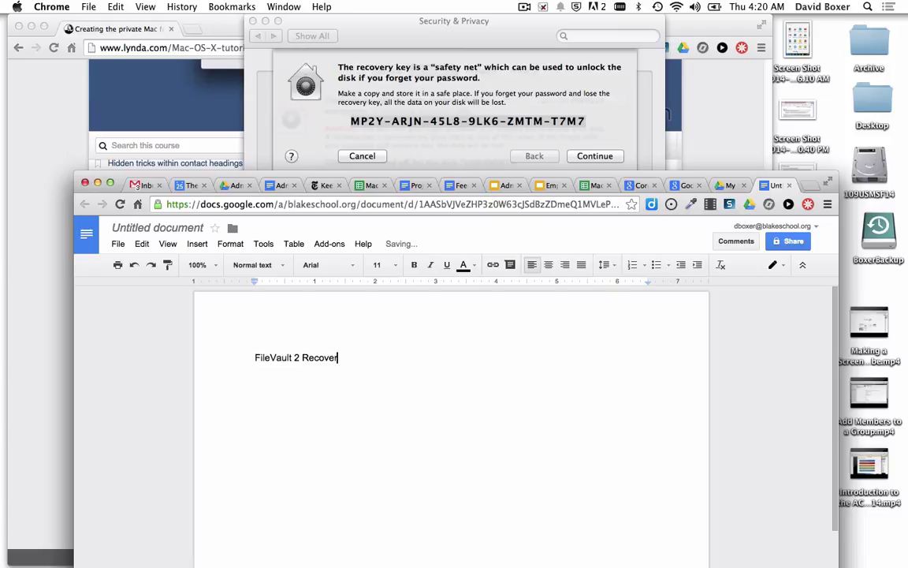
pyautogui.write('y Key')
pyautogui.press('Return')
pyautogui.press('Return')
pyautogui.press('super+v')
pyautogui.press('Return')
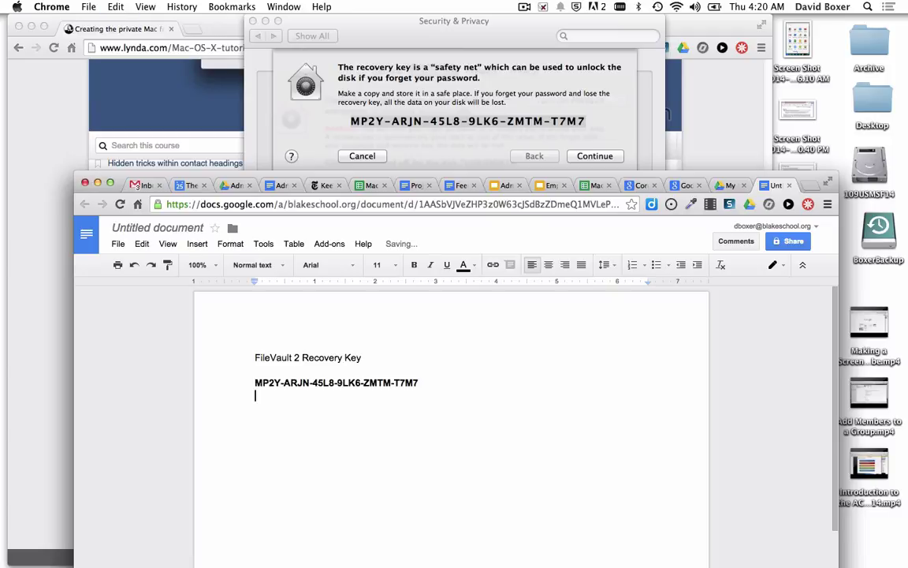
# Rename the document "FileVault 2 Recovery Key", reusing the heading text.
pyautogui.moveTo(395, 365); pyautogui.dragTo(244, 359)
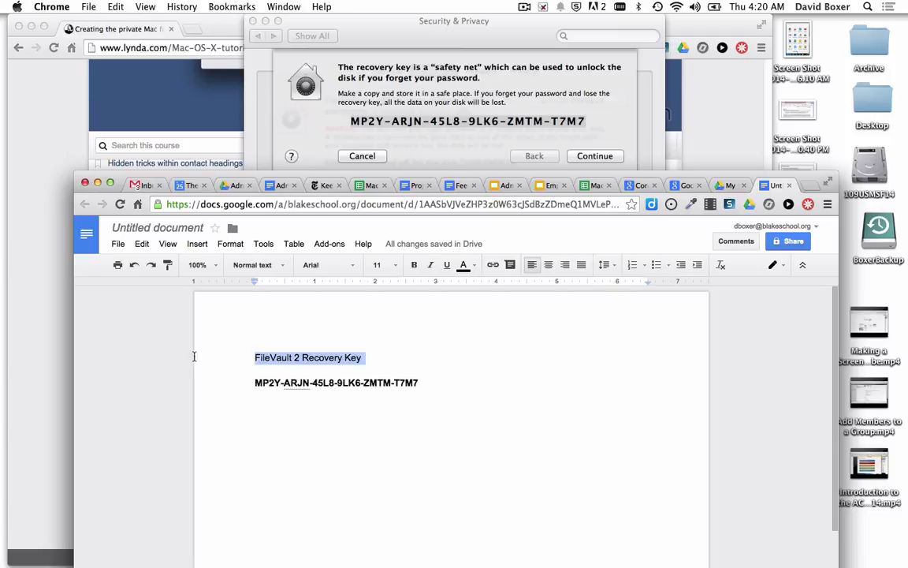
pyautogui.click(175, 234)
pyautogui.press('super+v')
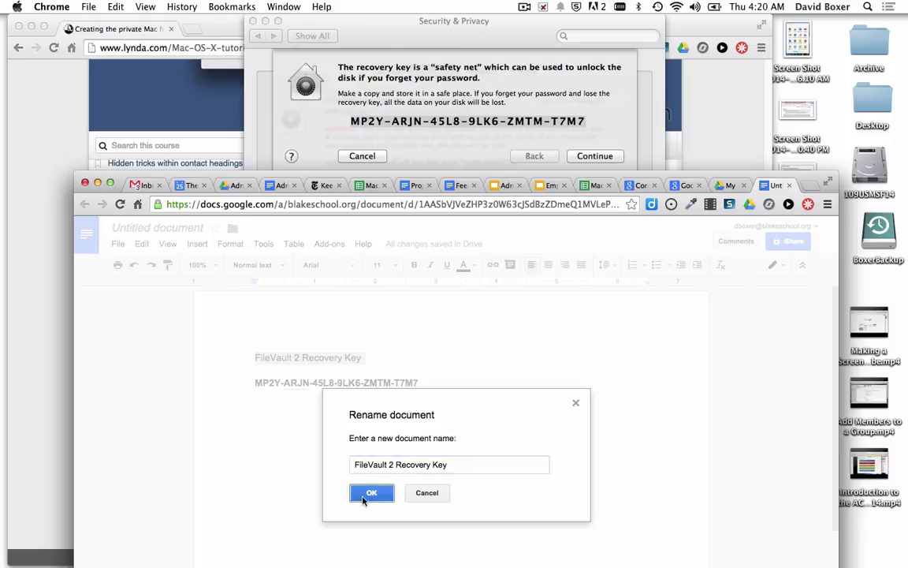
pyautogui.click(366, 492)
# Switch back to System Preferences, continue past the recovery key, and choose to store the recovery key with Apple.
pyautogui.click(462, 167)
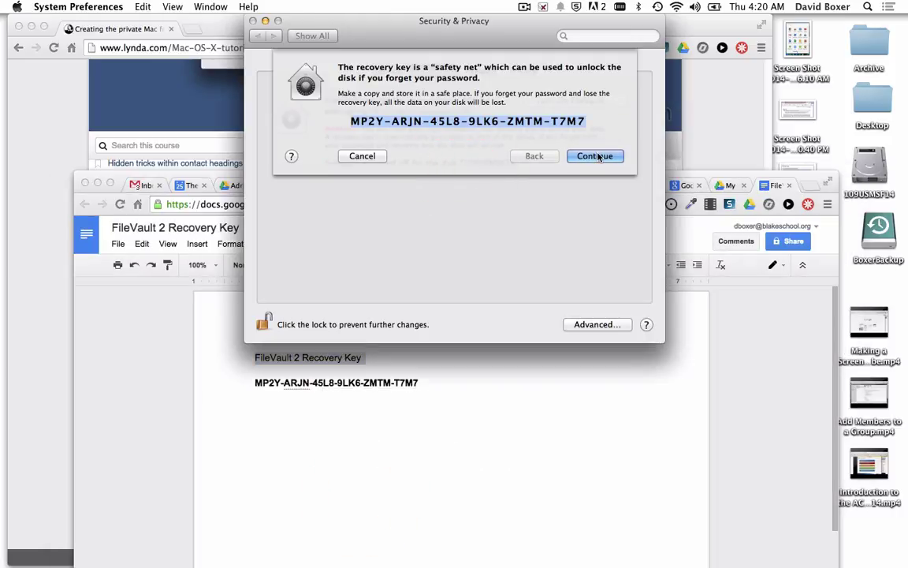
pyautogui.click(596, 156)
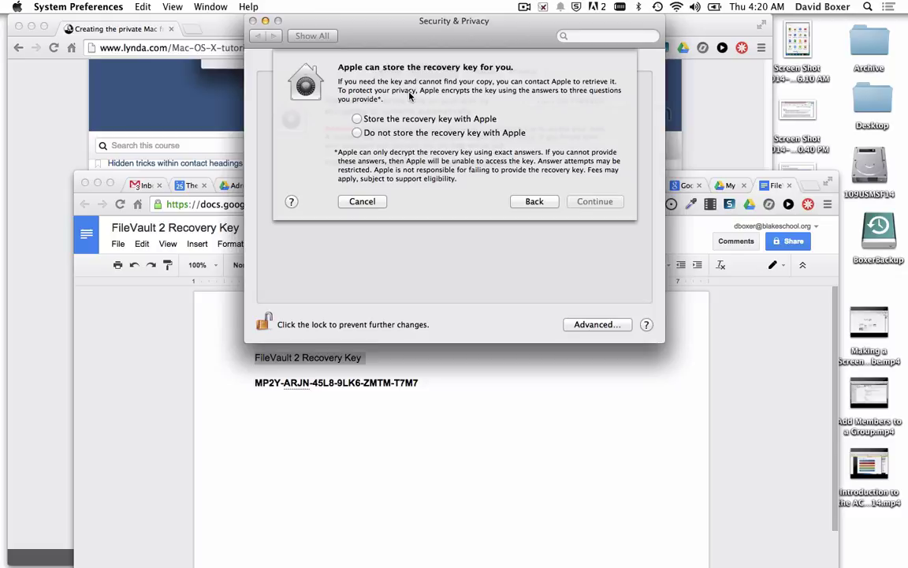
pyautogui.click(407, 122)
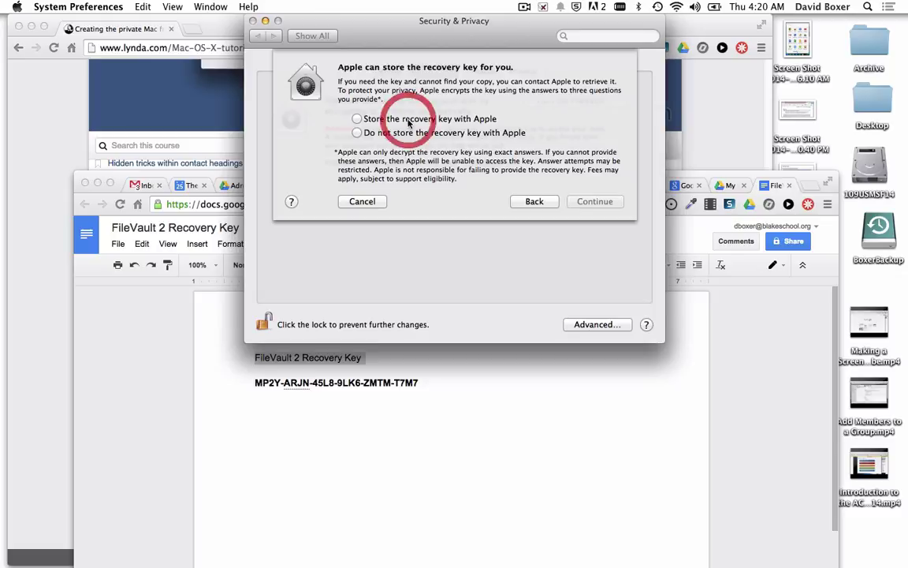
pyautogui.click(357, 118)
pyautogui.click(394, 199)
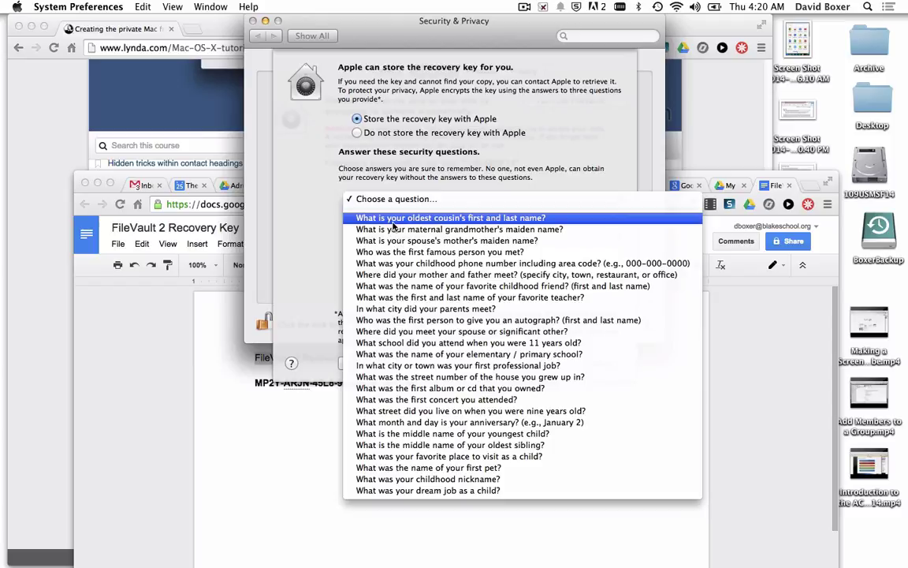
pyautogui.click(321, 200)
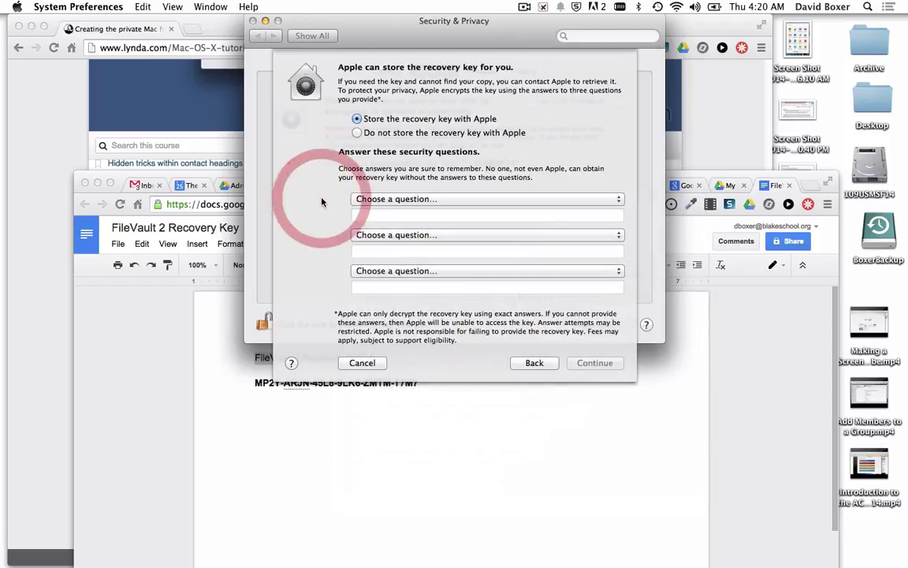
pyautogui.click(524, 6)
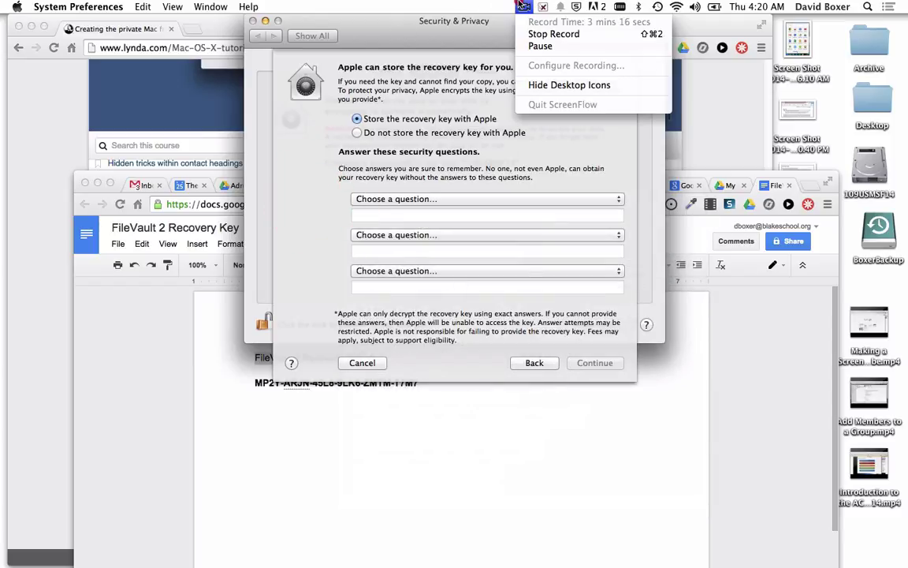
pyautogui.click(523, 6)
pyautogui.click(541, 47)
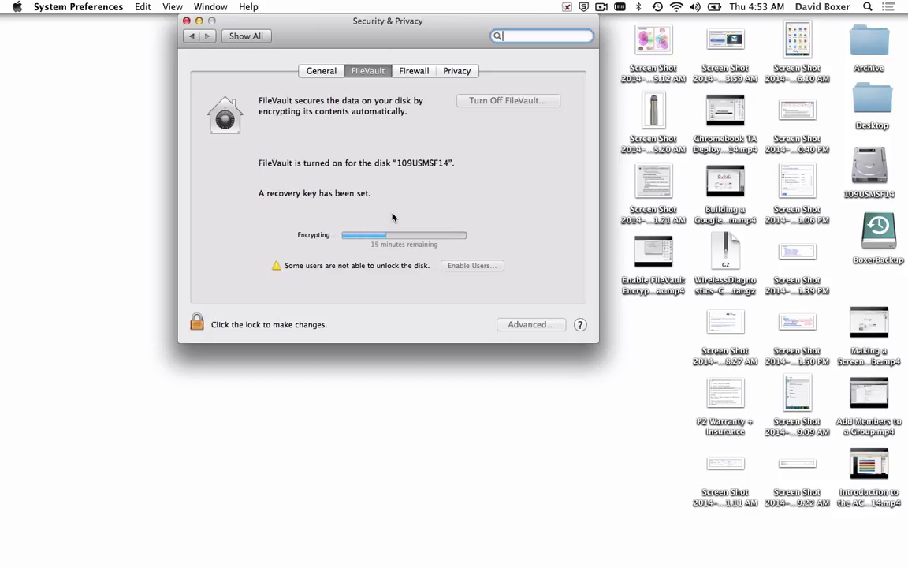
pyautogui.click(61, 7)
pyautogui.click(61, 7)
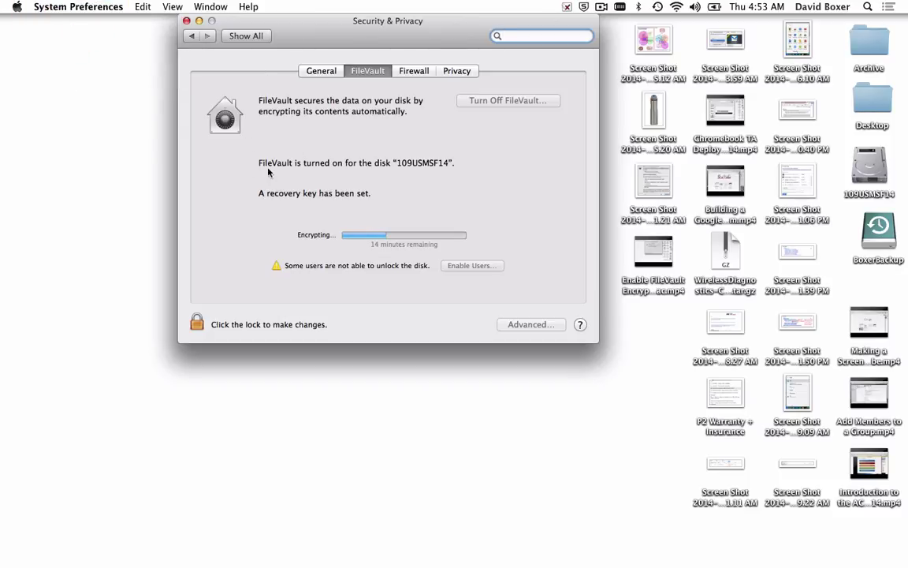